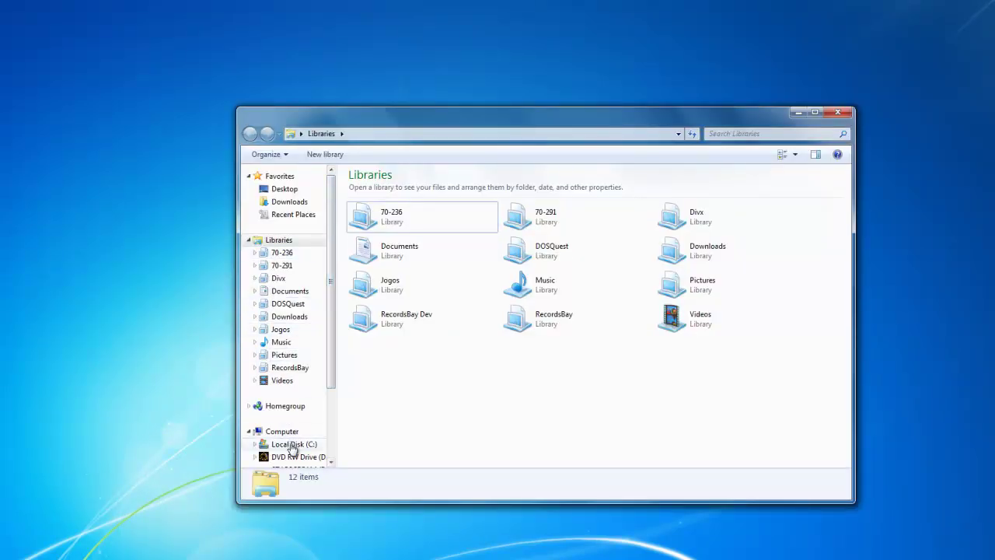
Step: Extract the DOSBox SVN 0.74 .rar archive right on Local Disk (C:)
click(294, 446)
right_click(395, 267)
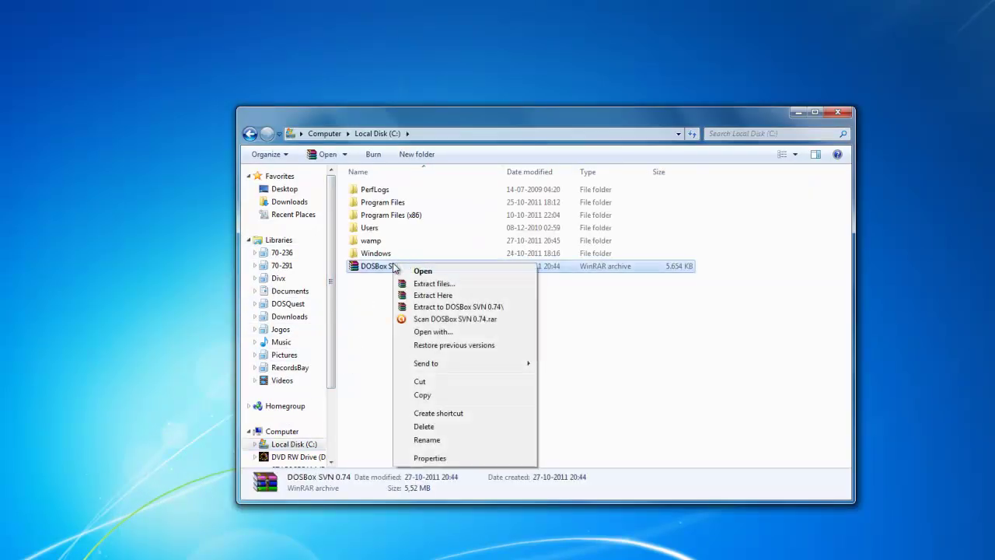
click(447, 297)
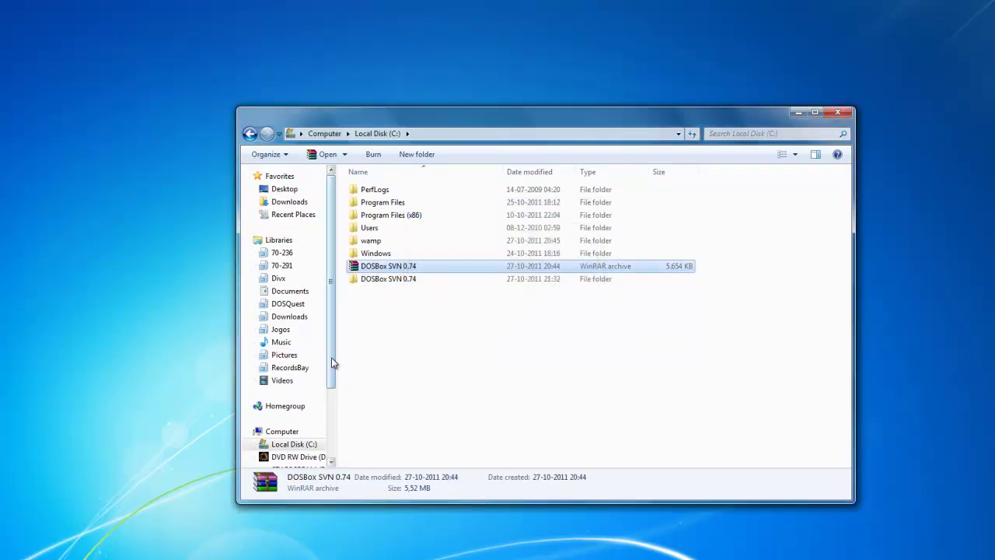
Step: Confirm the TOMBRAIDER disc is drive D: in Computer, then return to Local Disk (C:)
click(282, 431)
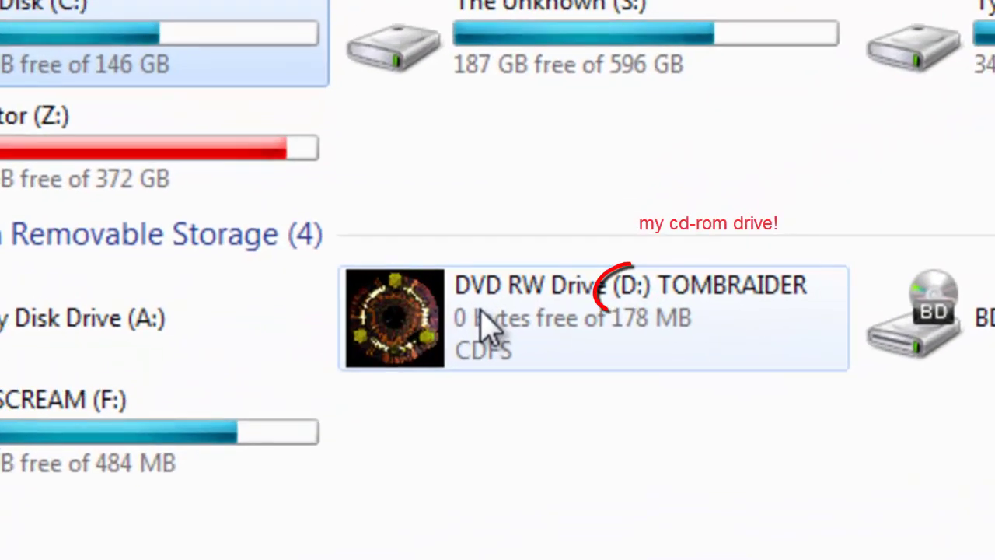
click(531, 293)
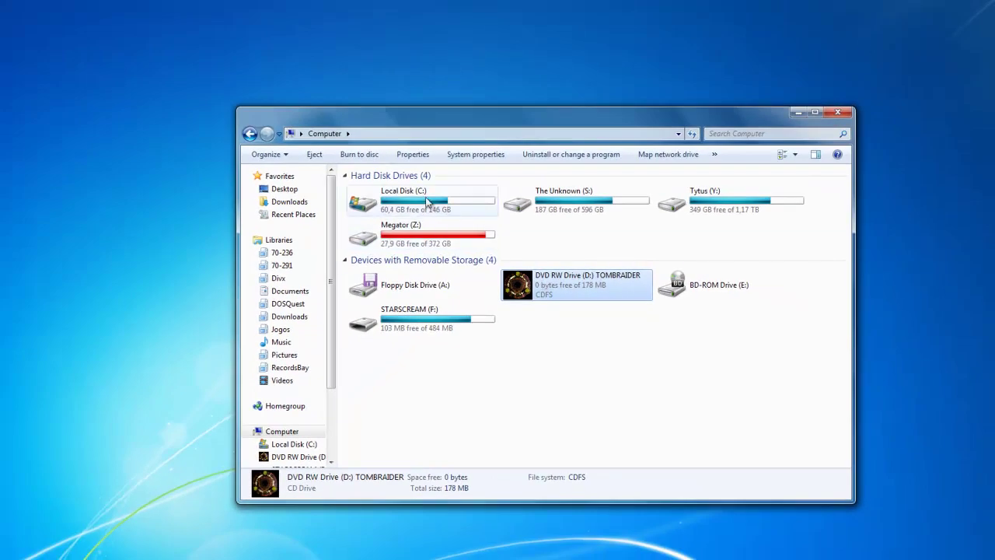
click(425, 199)
double_click(425, 200)
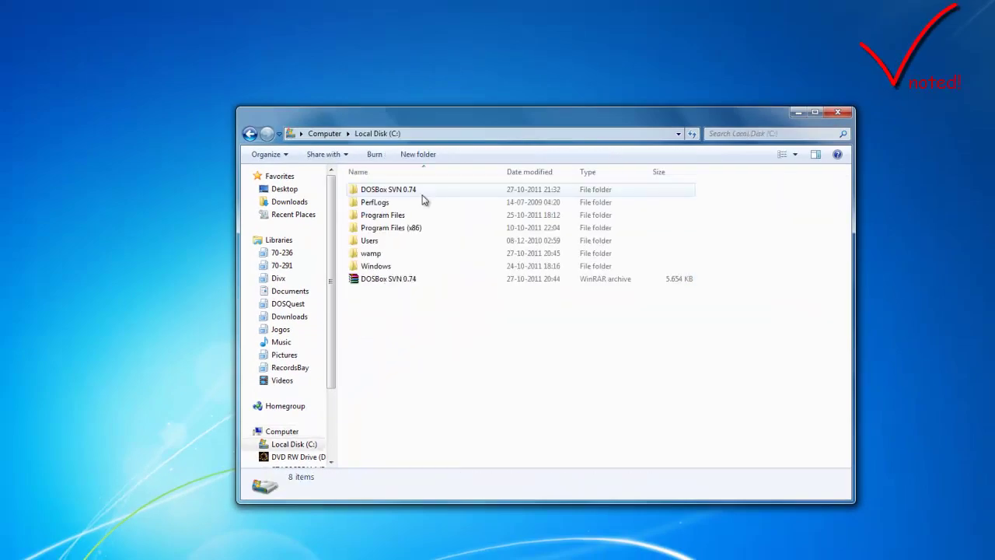
Step: Add a new folder called Games on C:, next to the DOSBox SVN 0.74 folder
right_click(414, 321)
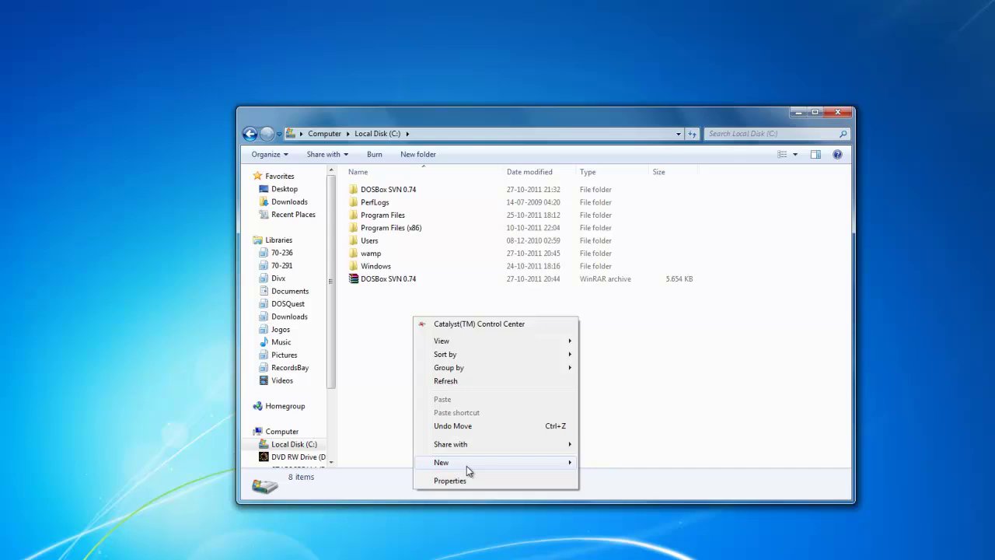
mouse_move(466, 466)
click(622, 258)
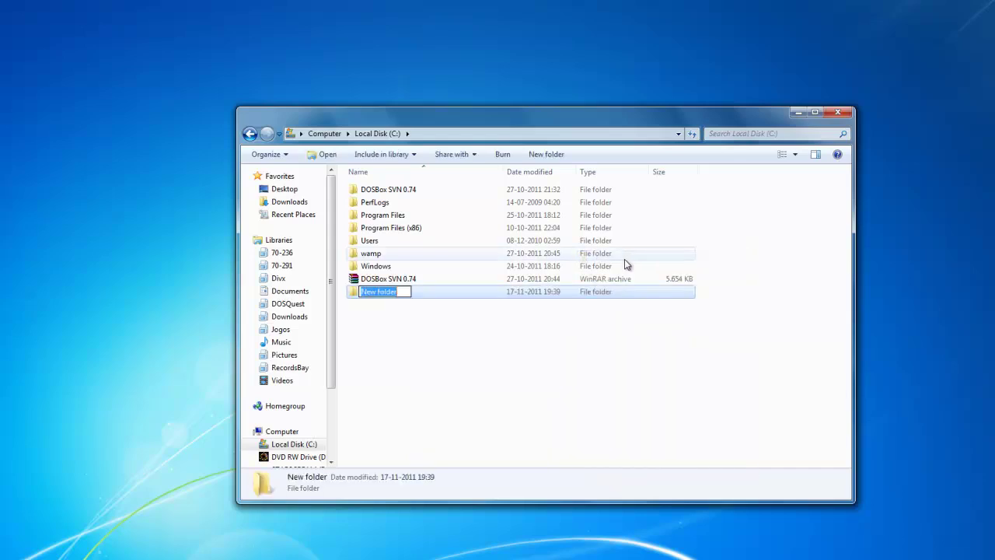
text(Games)
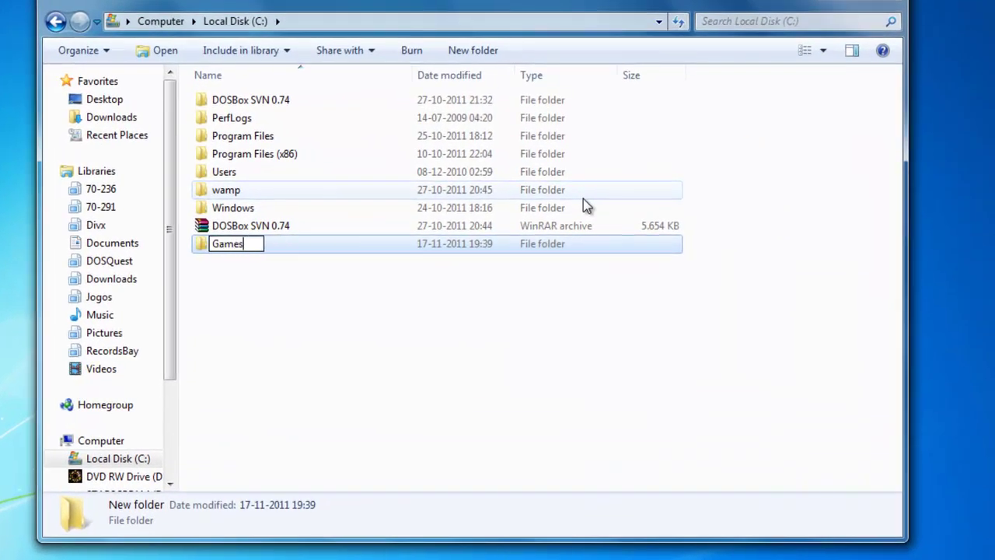
key(Return)
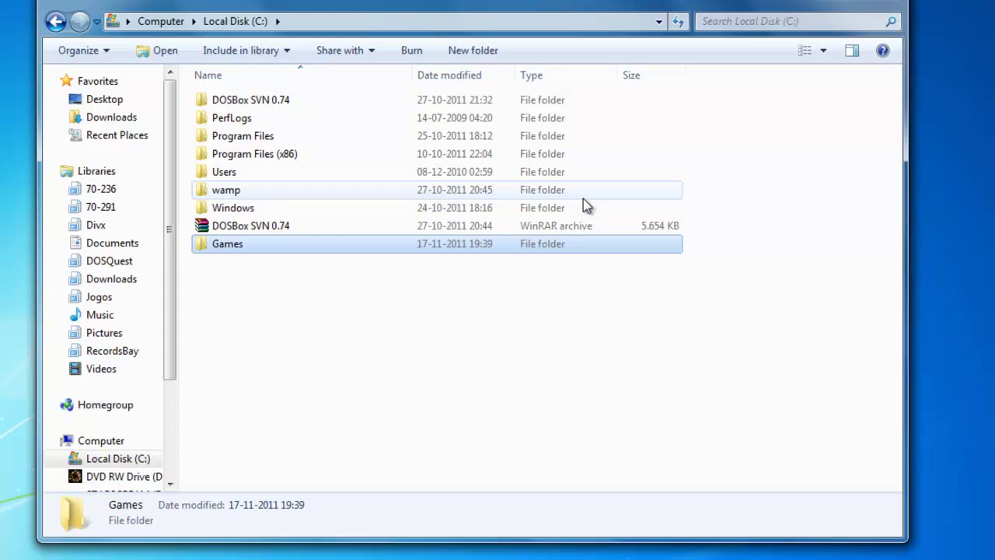
Step: Launch dosbox from the DOSBox SVN 0.74 folder
double_click(273, 101)
click(230, 280)
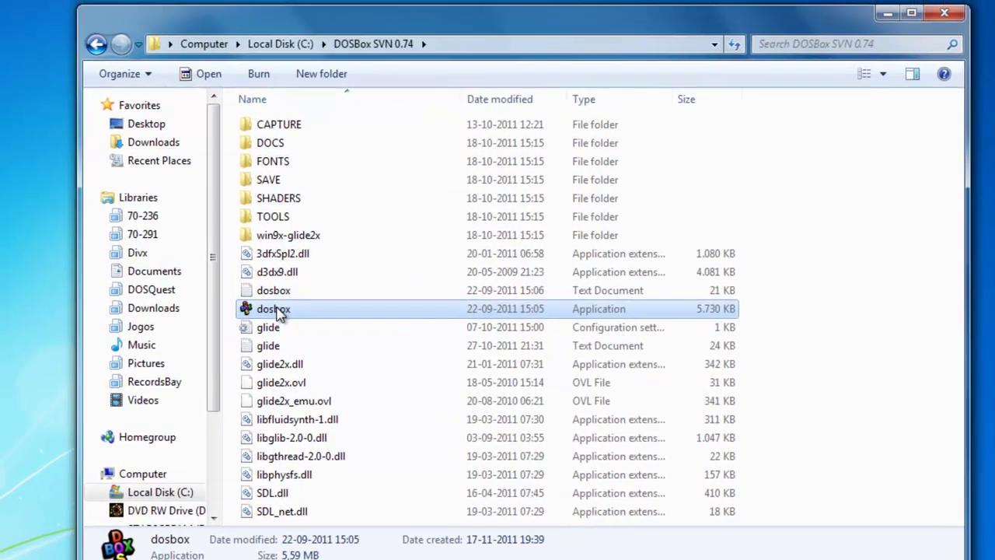
double_click(279, 310)
text(mount J D)
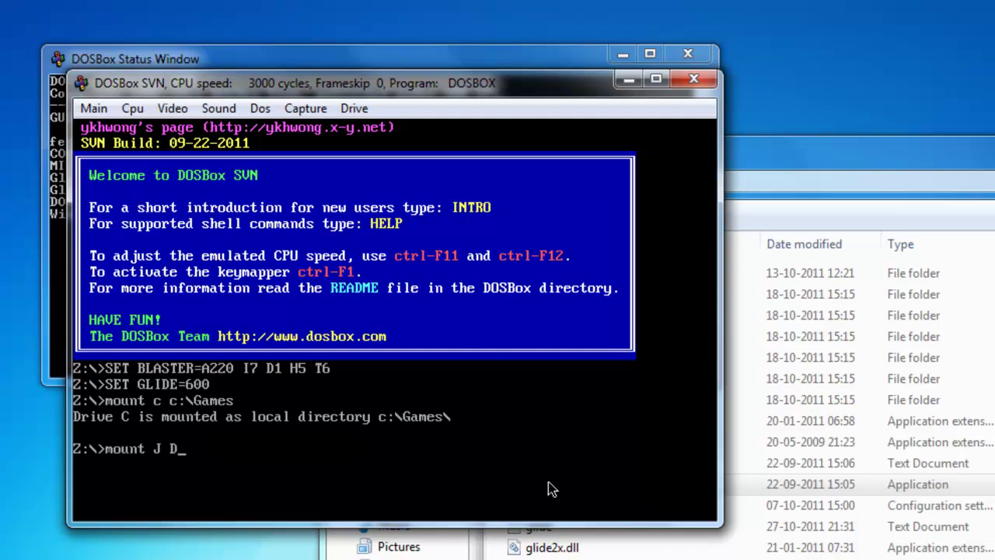
Step: Mount C:\Games as C and D:\ as J, switch to J: and run INSTALL.BAT
text(:\)
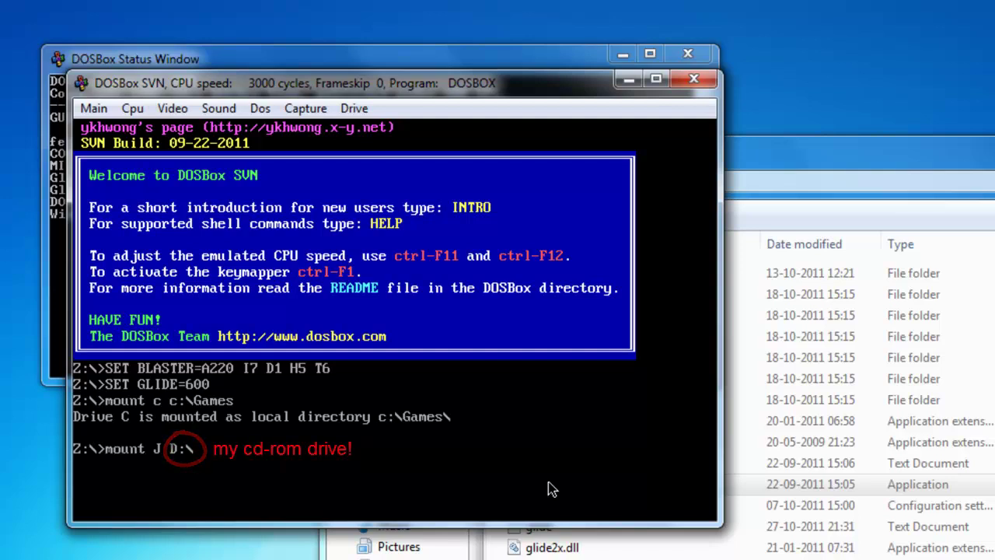
key(Return)
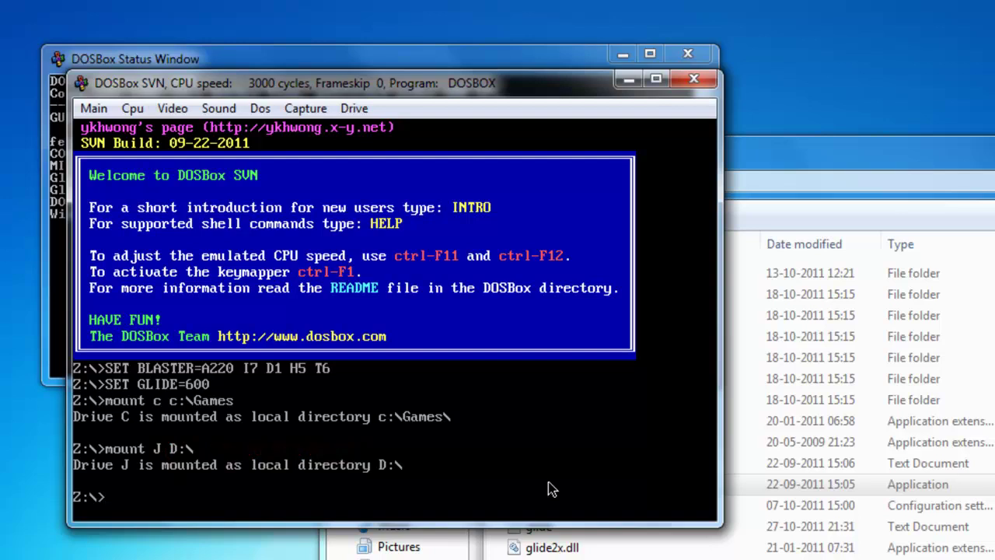
text(J:)
key(Return)
text(inst)
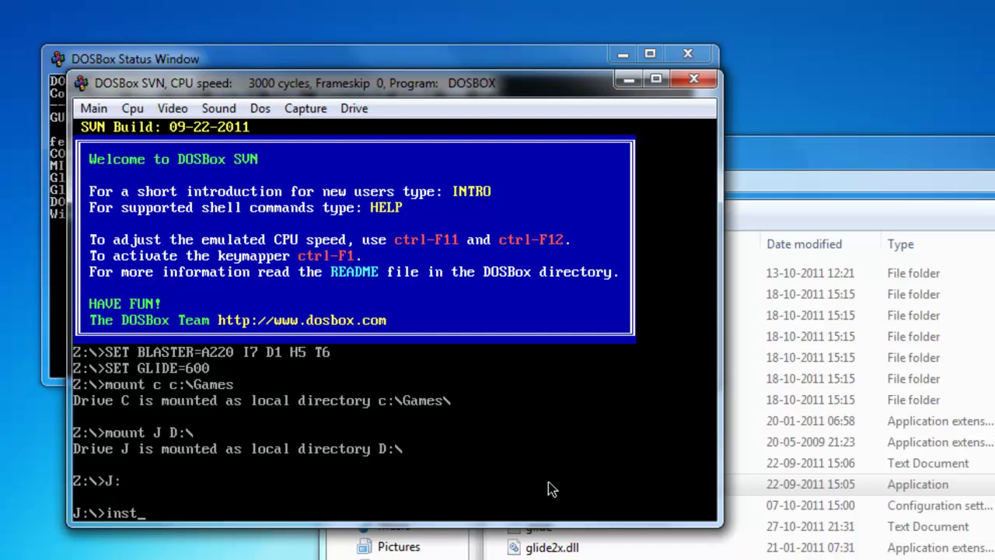
key(Tab)
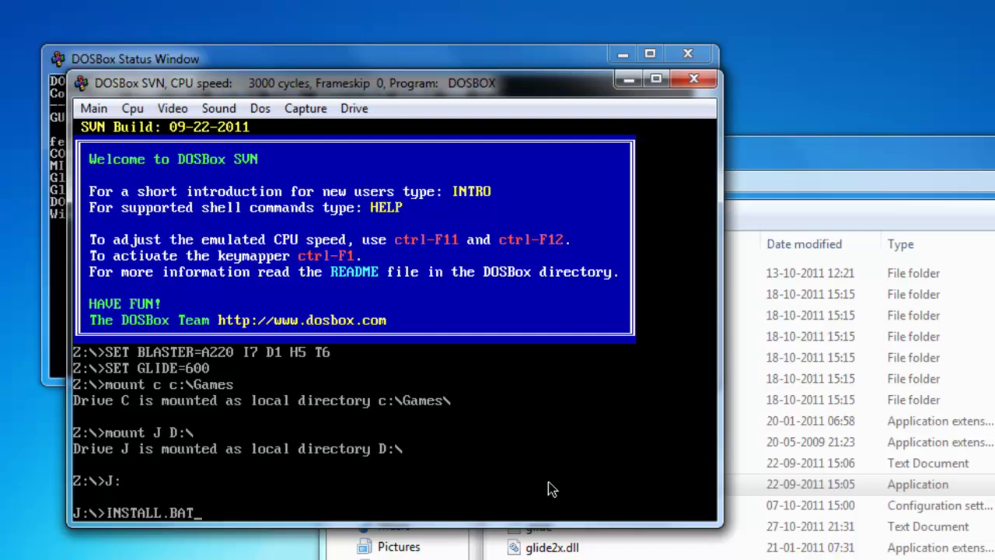
key(Return)
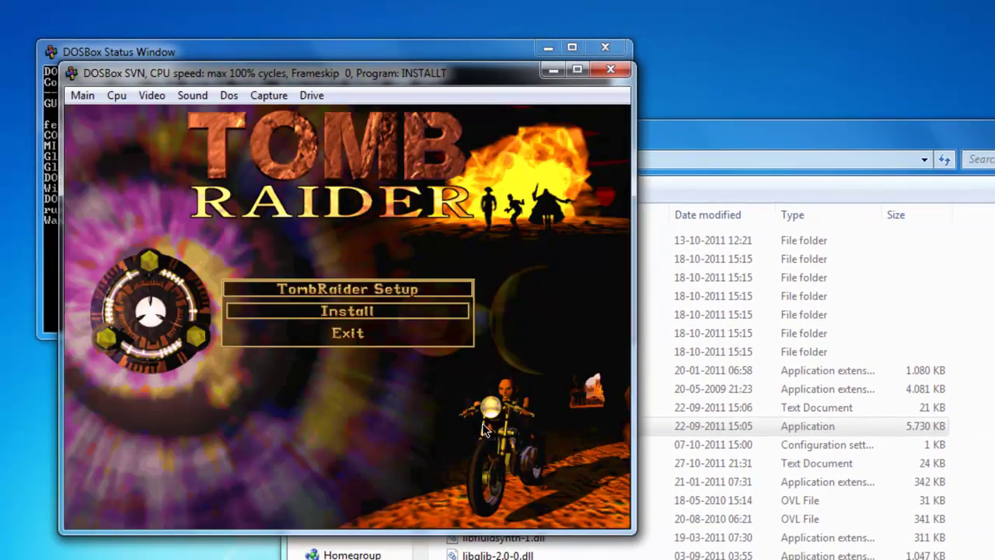
Step: Install Tomb Raider to C:\TOMBRAID, keep Sound Blaster 16/AWE32 sound, save settings and start tomb
key(Return)
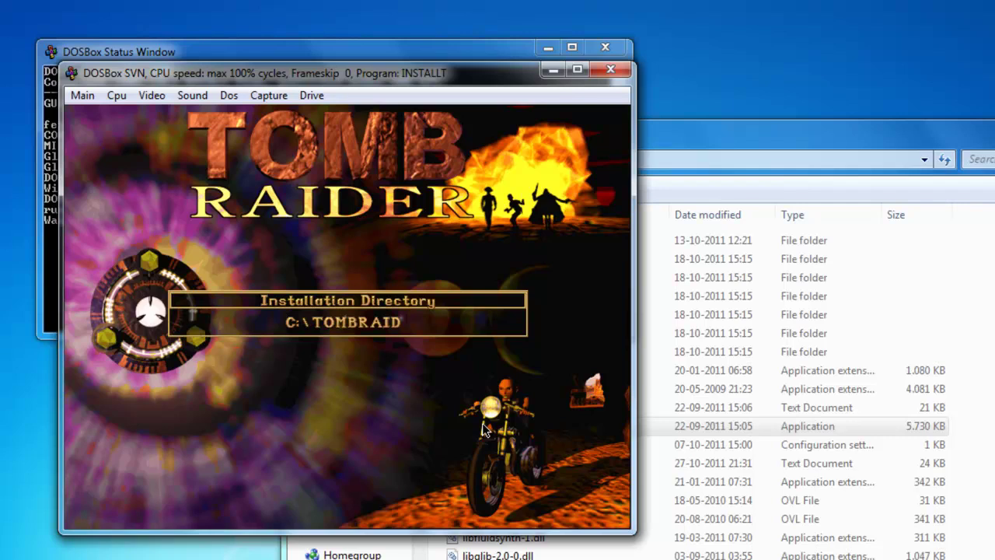
key(Return)
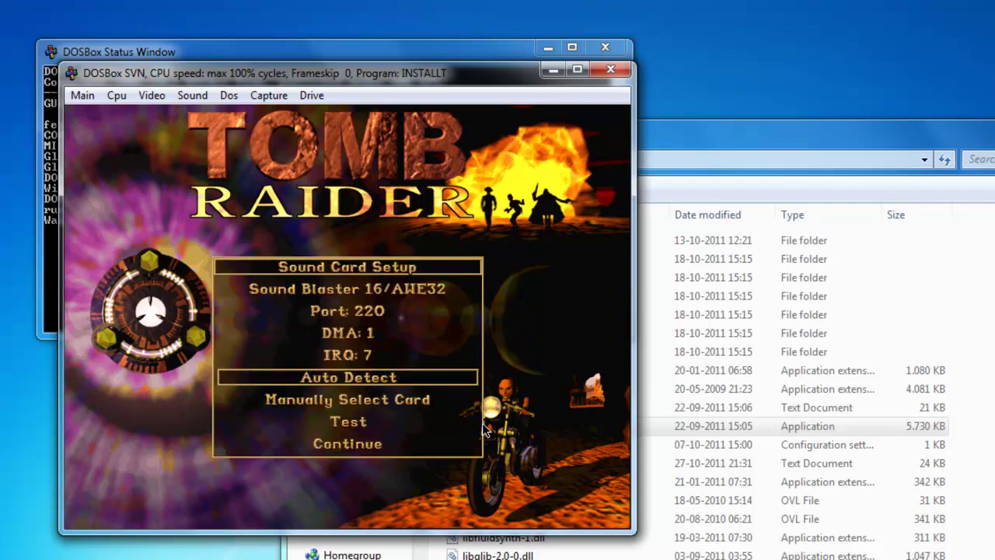
key(Down)
key(Down)
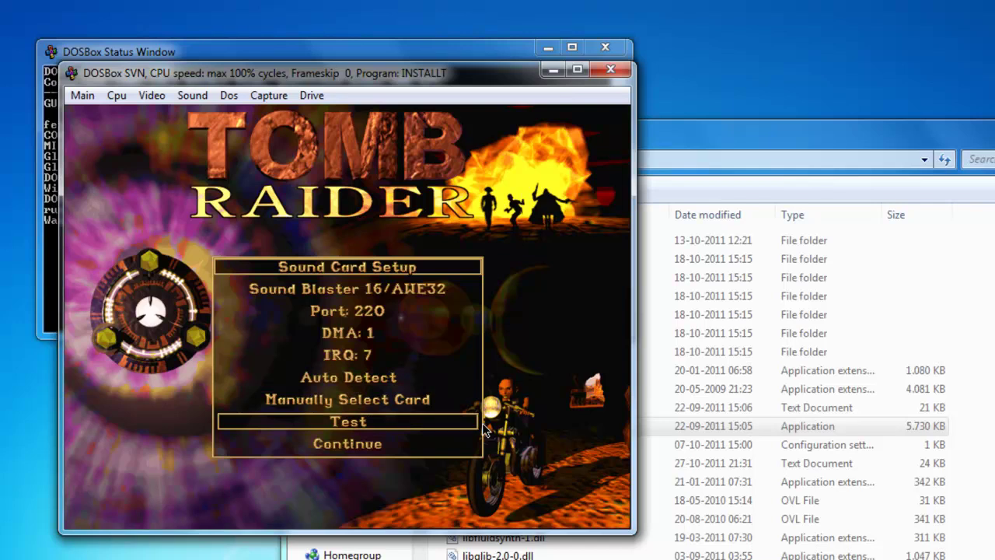
key(Down)
key(Return)
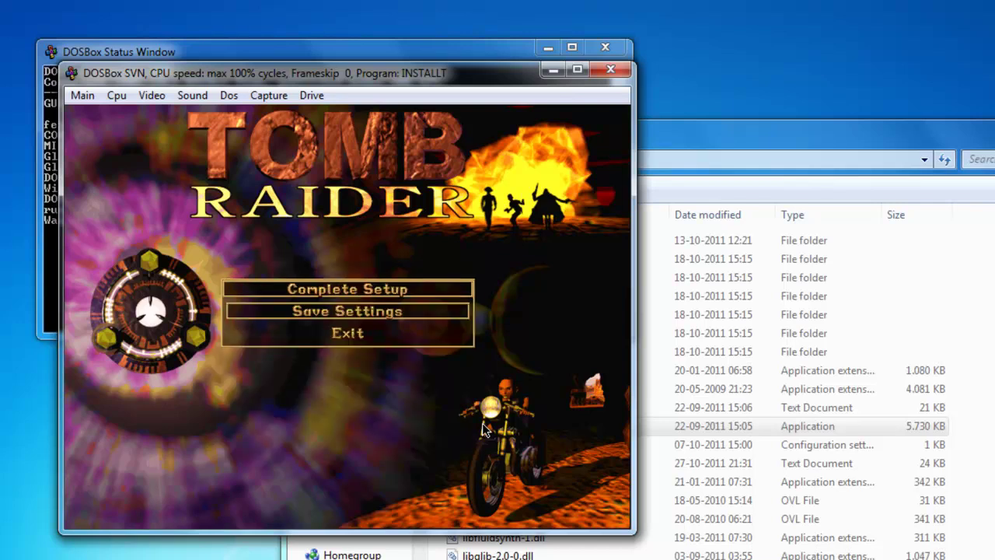
key(Return)
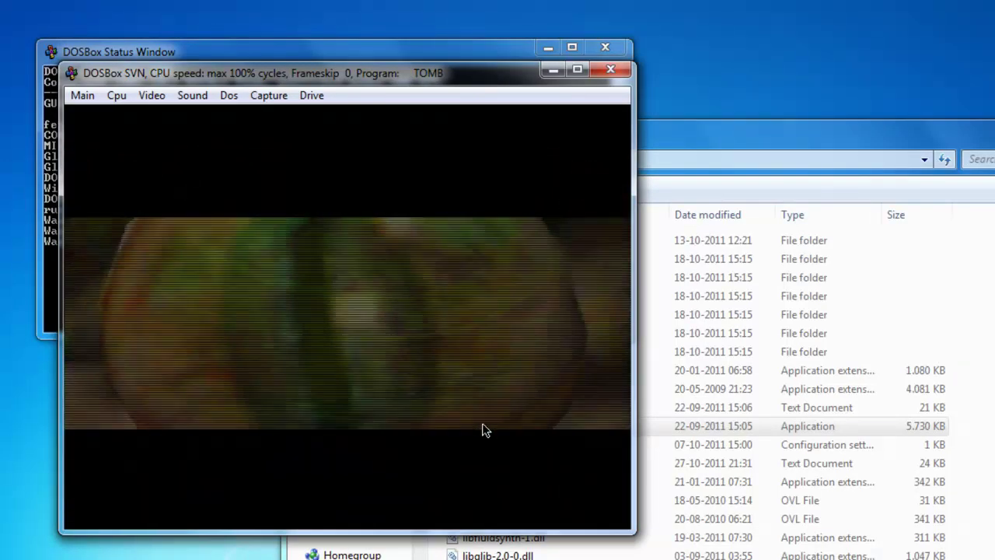
Step: Skip the intro videos with Esc and choose Exit Game on the title screen
key(Escape)
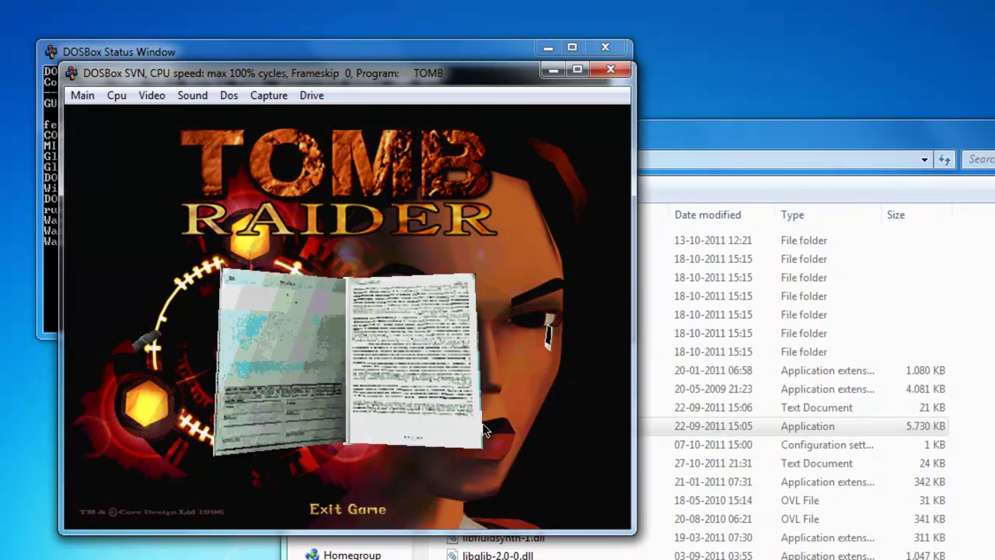
key(Return)
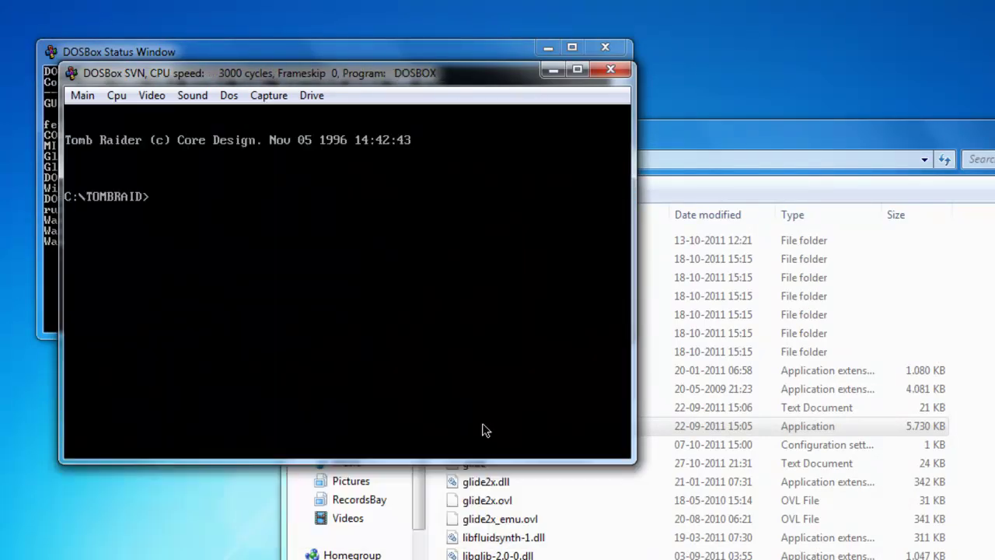
text(exit)
Step: Close DOSBox, copy glide2x.ovl and paste it into C:\Games\TOMBRAID
key(Return)
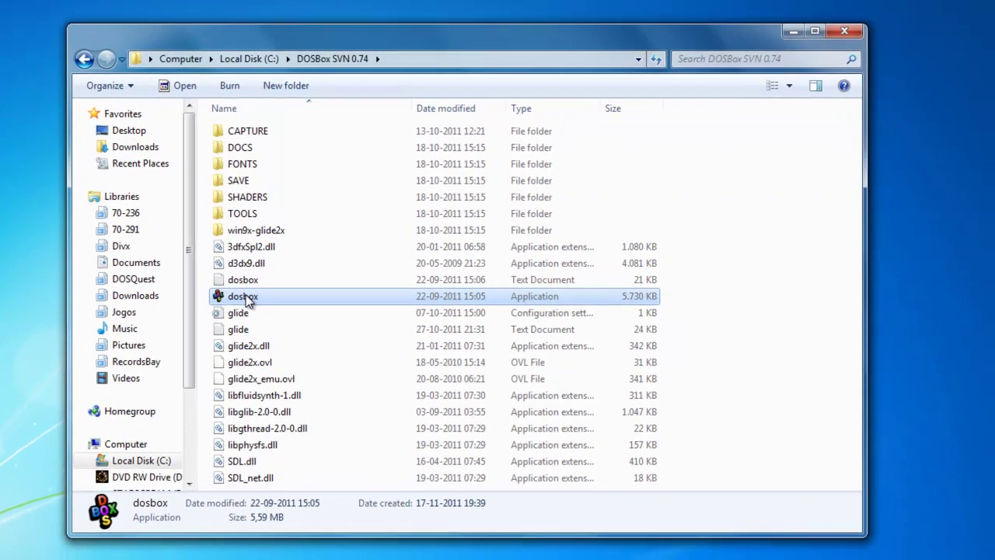
click(270, 363)
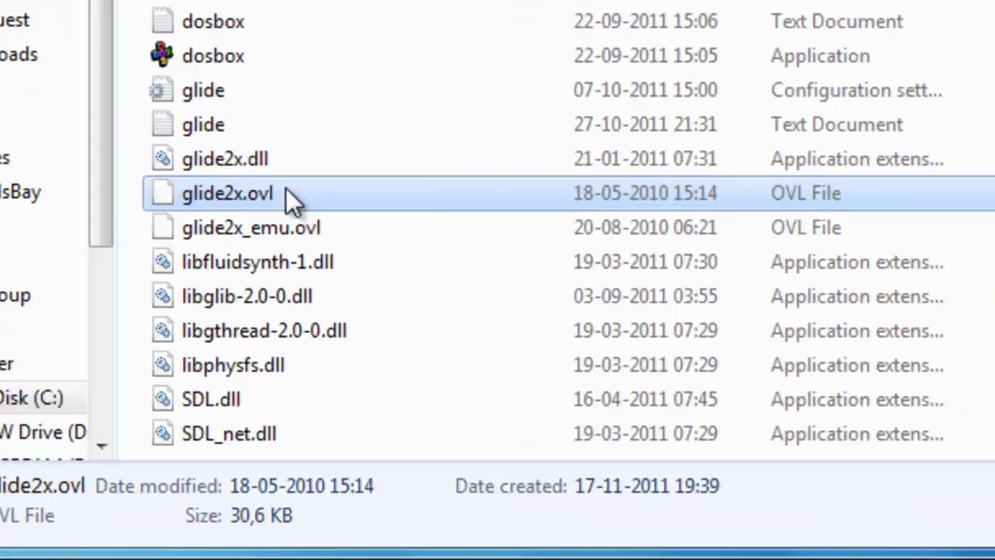
right_click(272, 364)
click(418, 543)
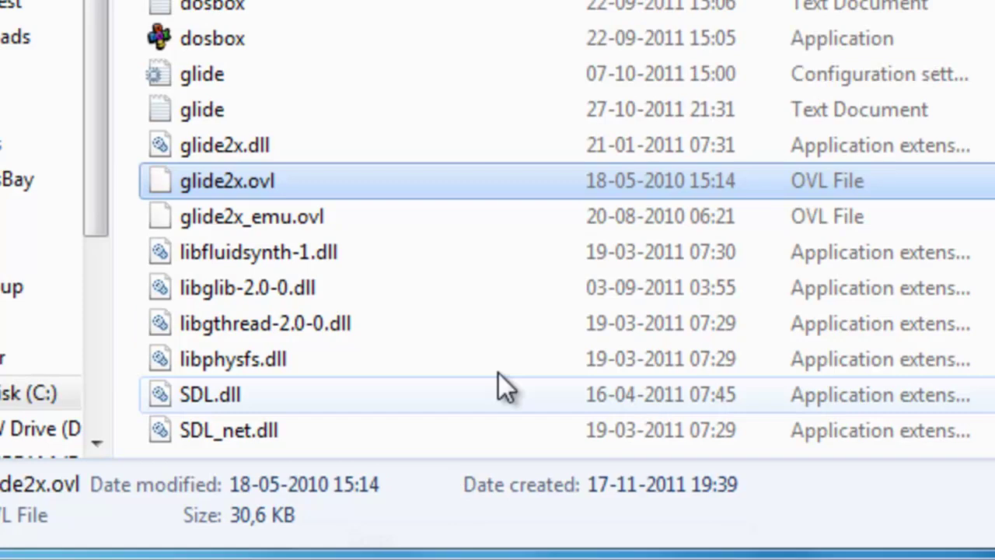
click(265, 61)
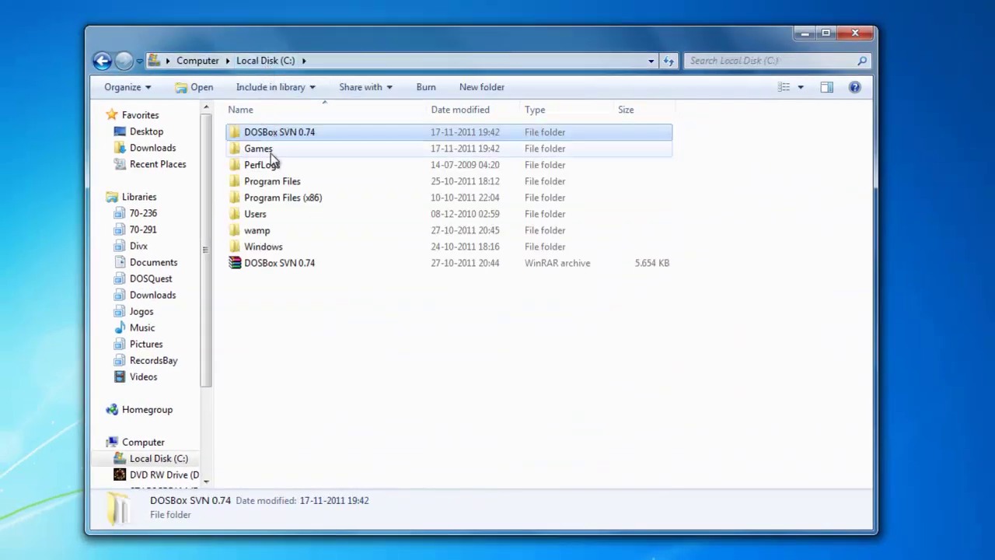
double_click(269, 150)
double_click(271, 133)
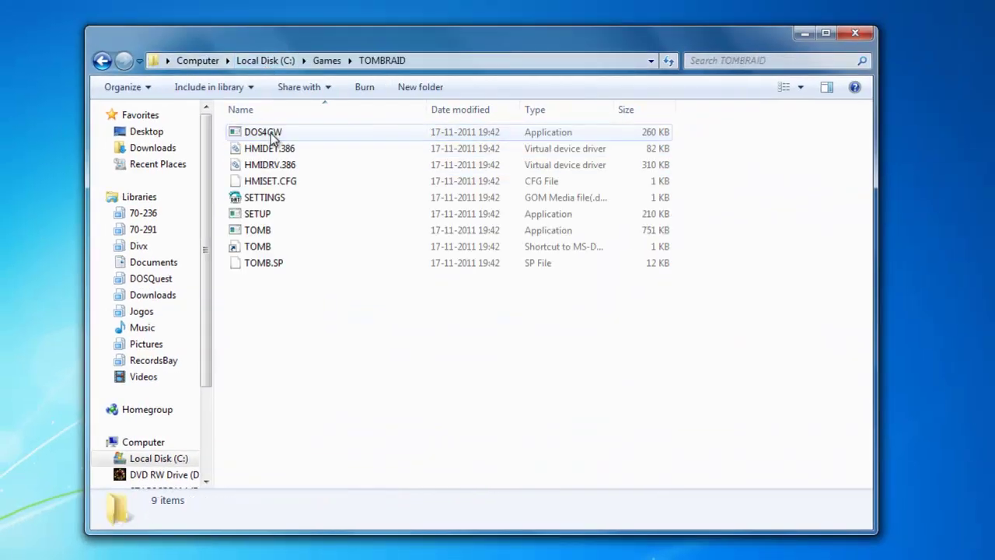
right_click(308, 317)
click(383, 447)
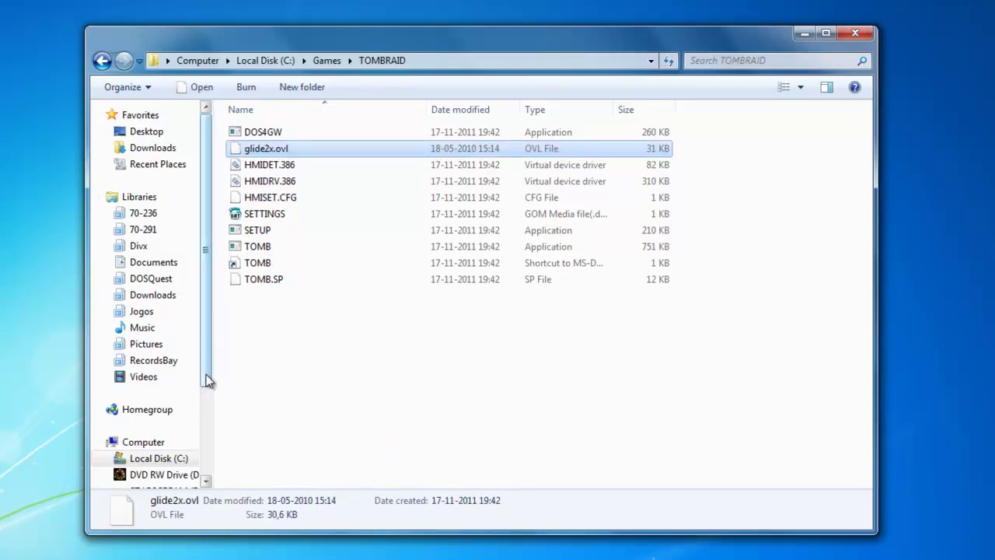
Step: Copy the patched tomb application from D:\3dPatch\VOORUSH on the disc
drag(209, 383, 209, 411)
click(184, 436)
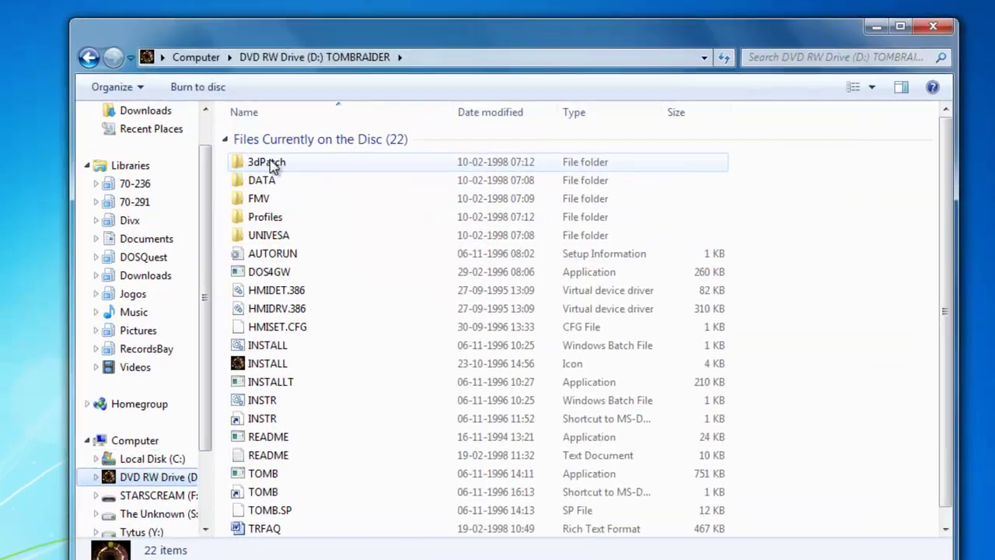
double_click(270, 164)
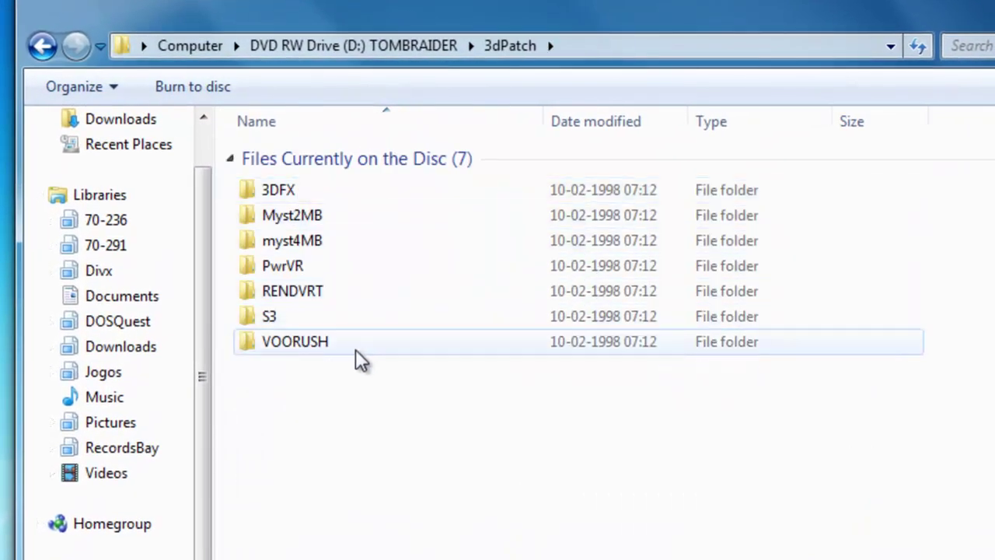
click(360, 355)
double_click(359, 355)
double_click(289, 218)
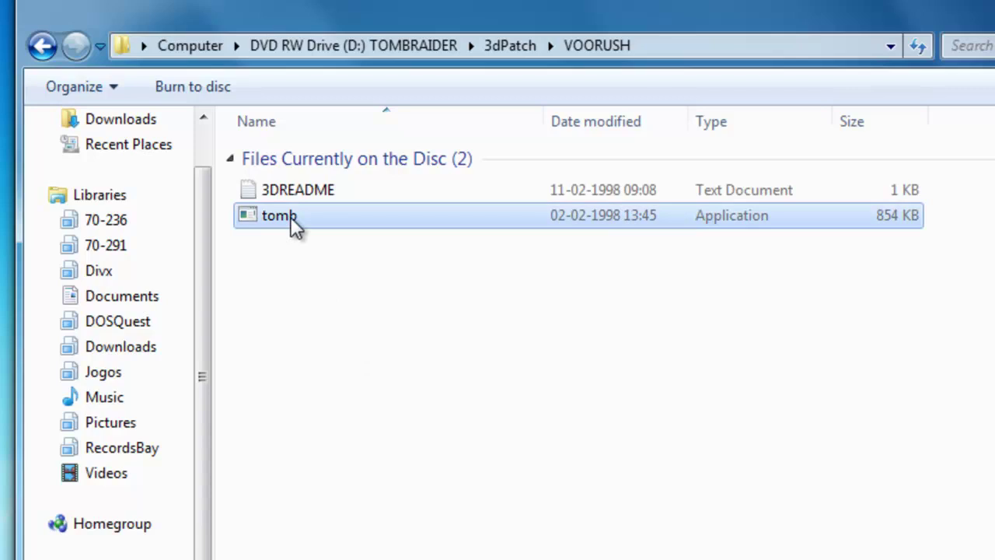
right_click(289, 218)
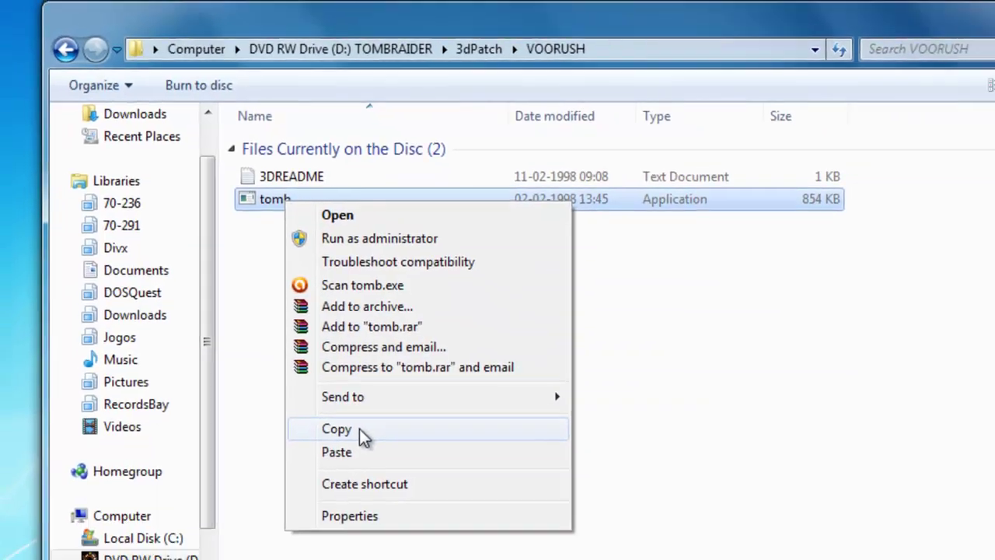
click(359, 429)
Step: In C:\Games\TOMBRAID, rename the original TOMB to TOMB_ and paste the patched tomb
click(198, 412)
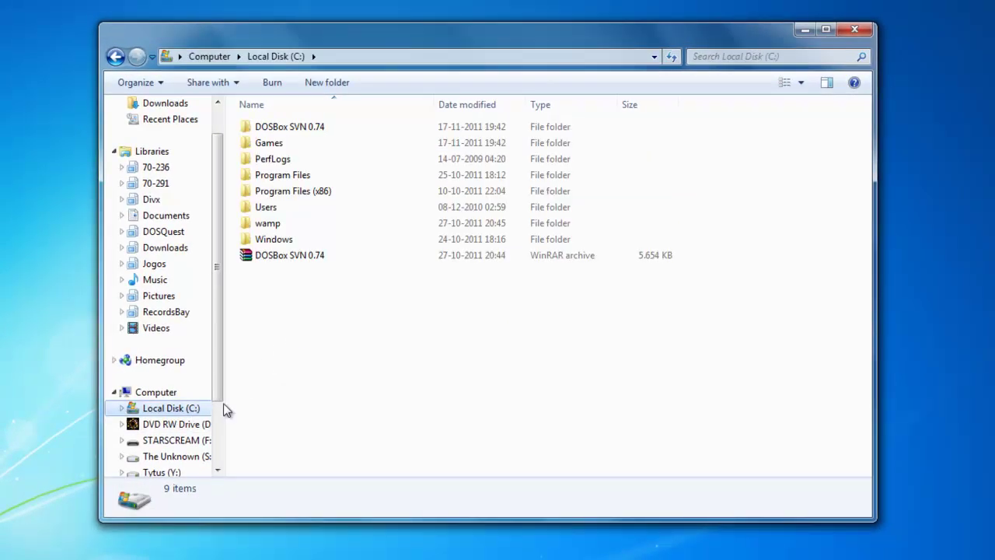
double_click(268, 143)
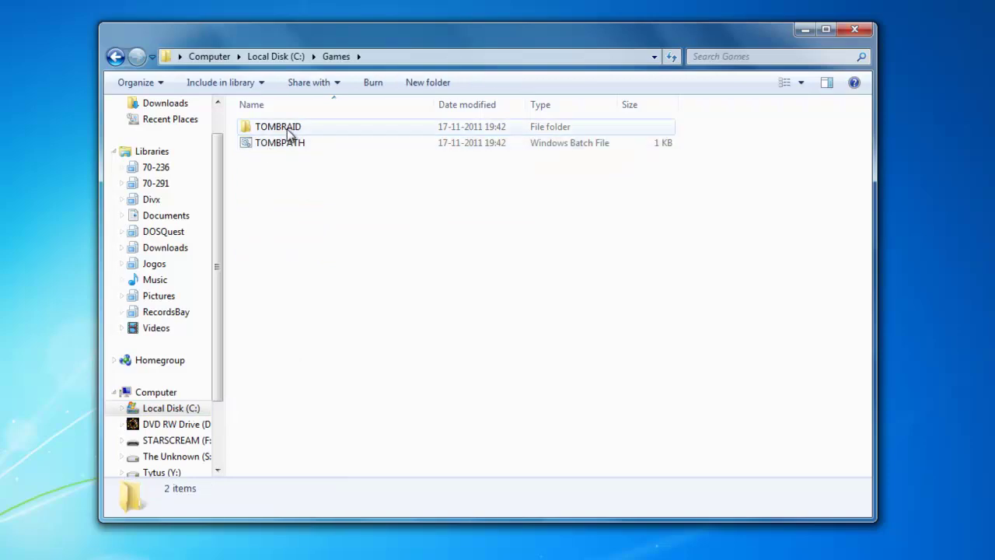
double_click(285, 128)
click(281, 239)
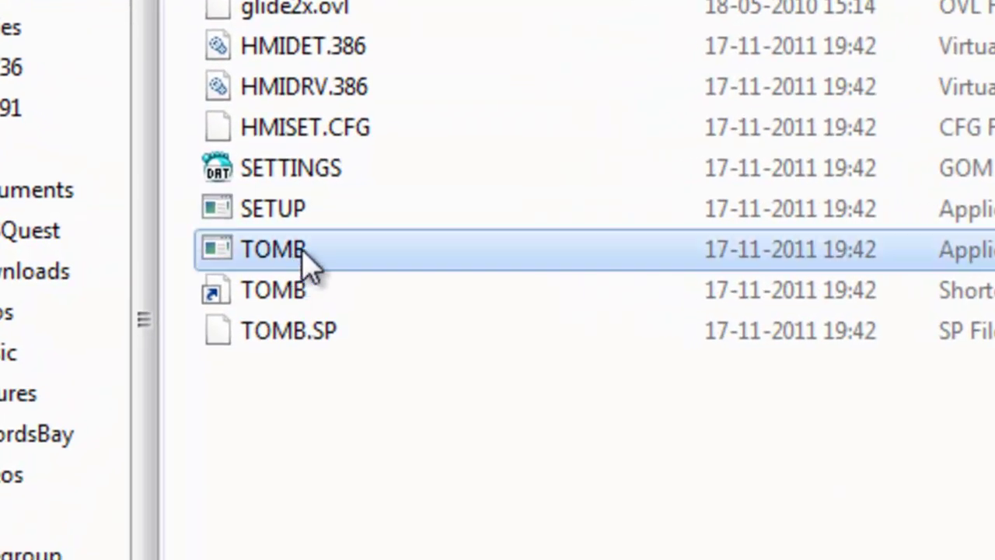
click(311, 257)
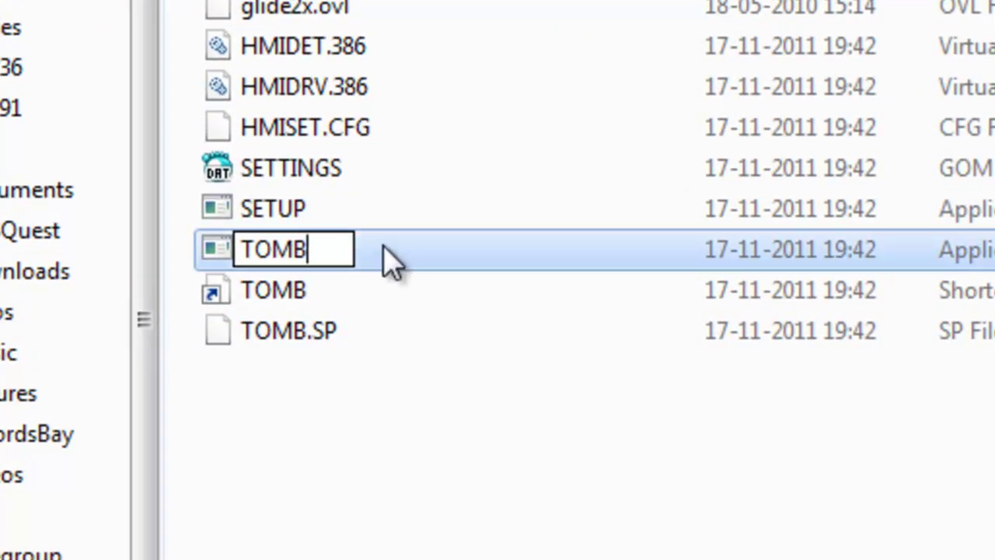
text(_)
key(Return)
right_click(317, 314)
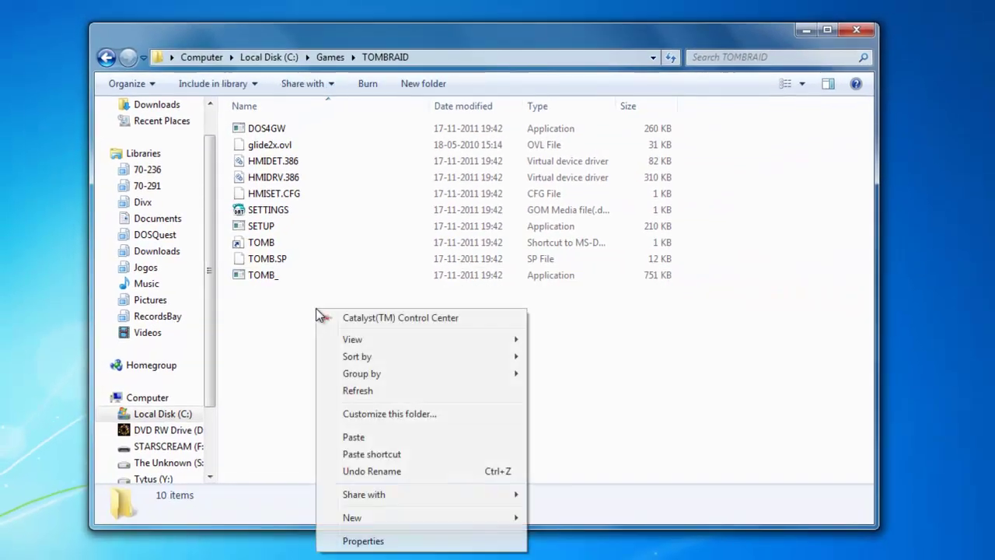
click(375, 435)
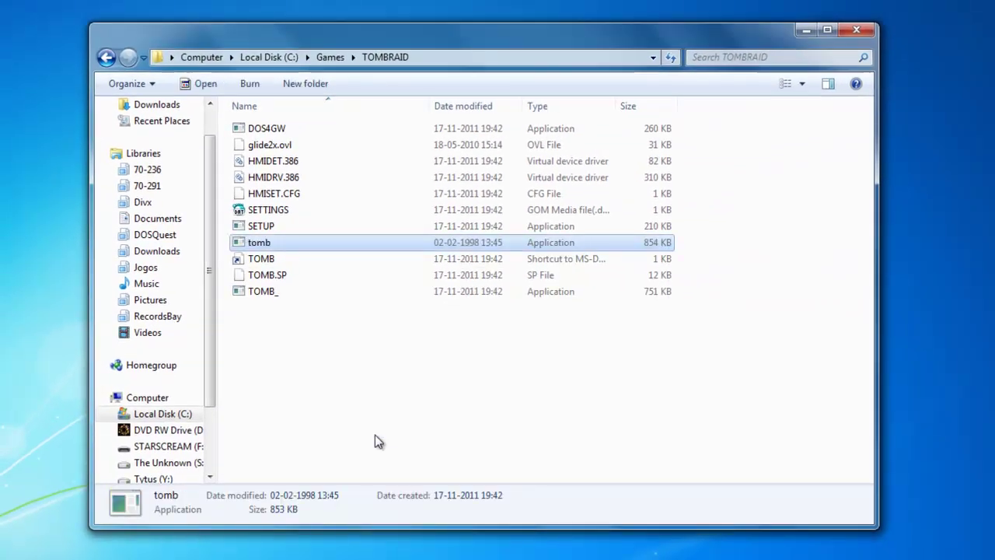
Step: Launch dosbox from the DOSBox SVN 0.74 folder on C:
click(283, 57)
double_click(282, 130)
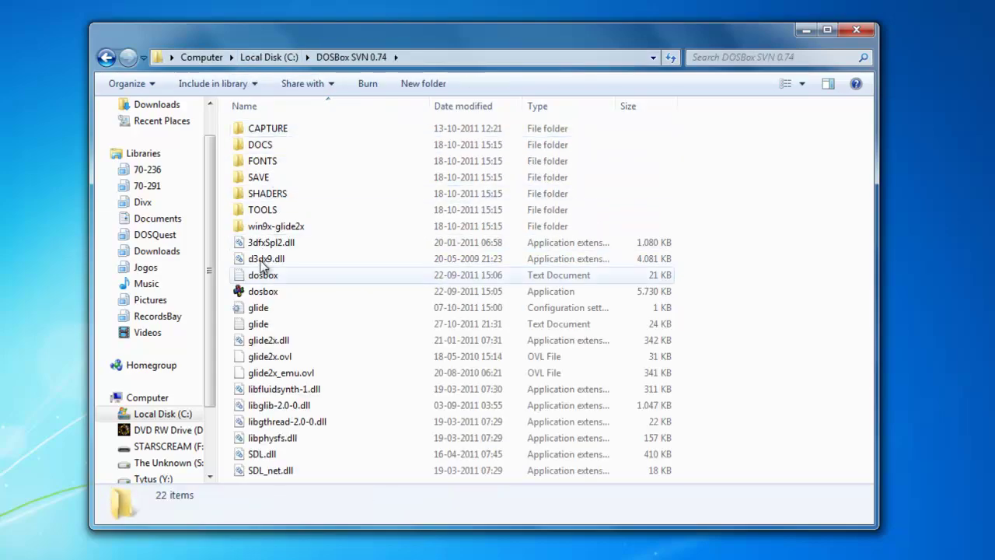
click(328, 294)
double_click(327, 293)
text(mount c c:\Games)
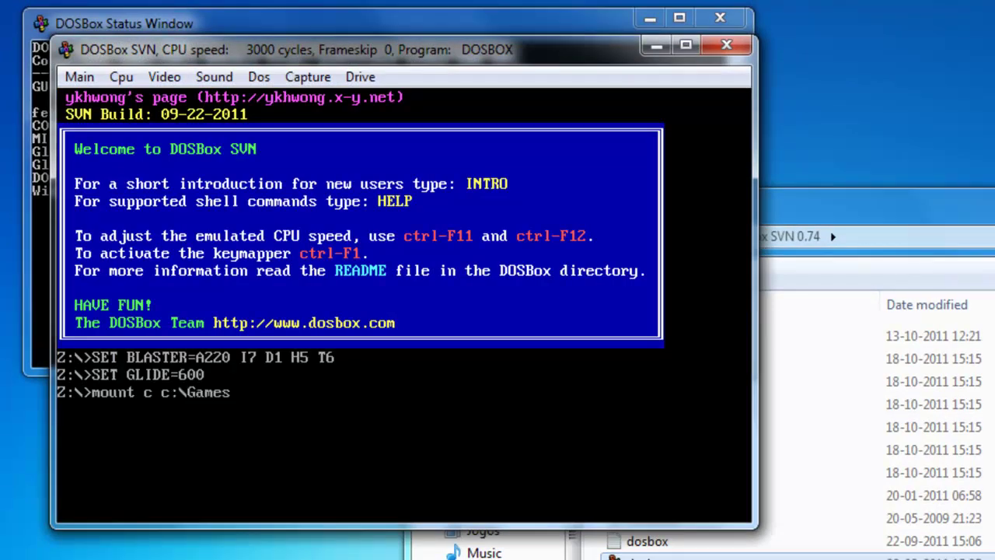
Step: Mount c:\Games as C and D:\ as J, cd into TOMBRAID and run TOMB
key(Return)
text(mount J D:\)
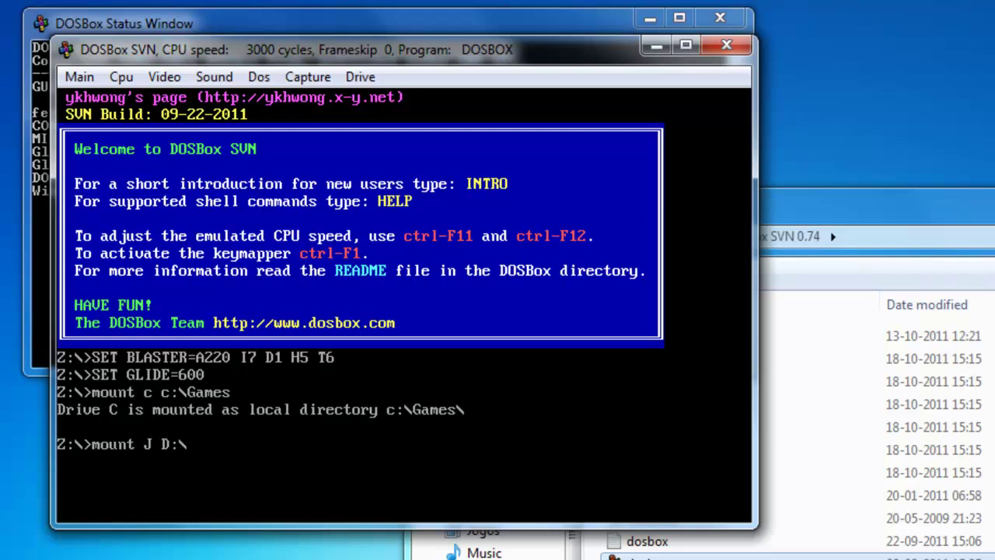
key(Return)
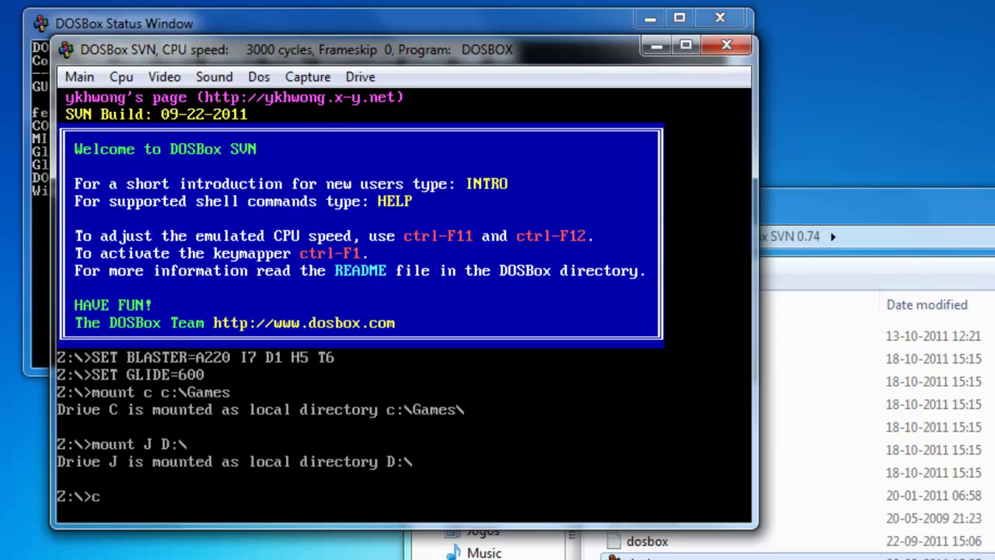
text(:)
key(Return)
text(cd TOMBRAID)
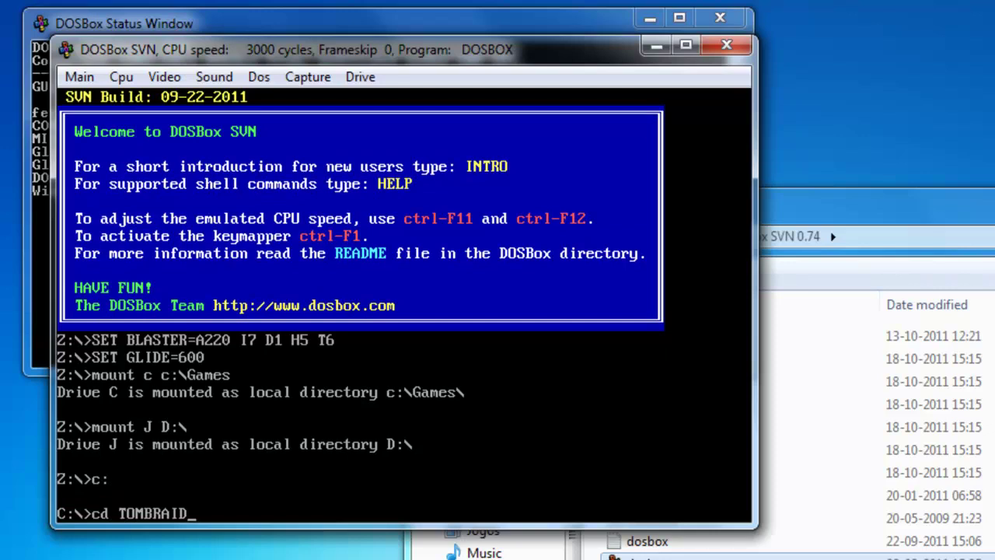
key(Return)
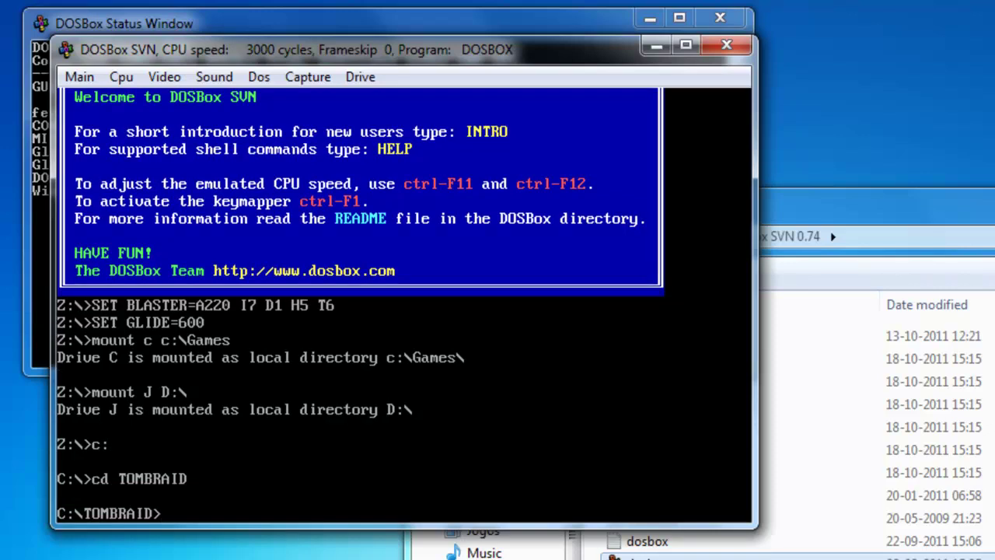
text(TOMB)
key(Return)
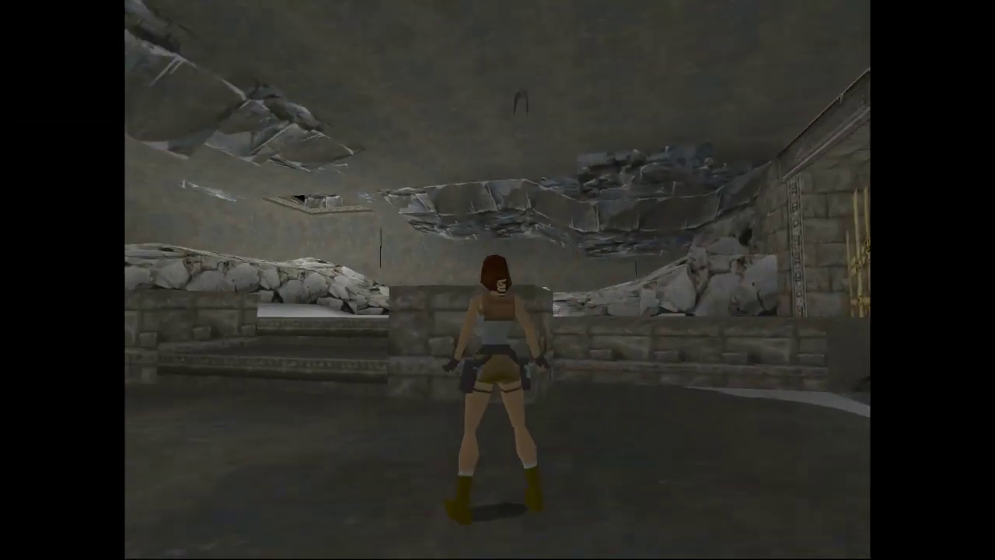
Step: Draw Lara's pistols on the bat, then run her onward through the caves away from the wolves
key(space)
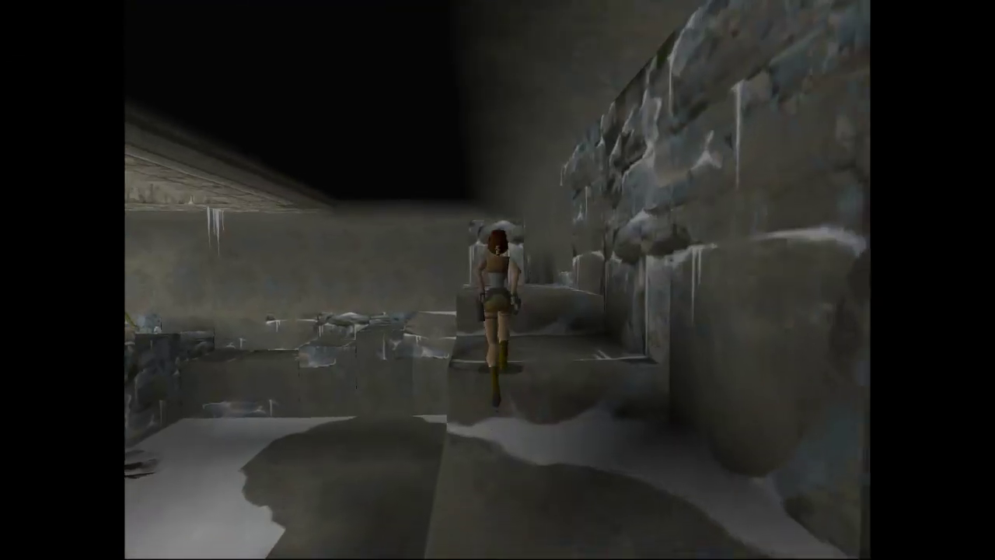
key(Up)
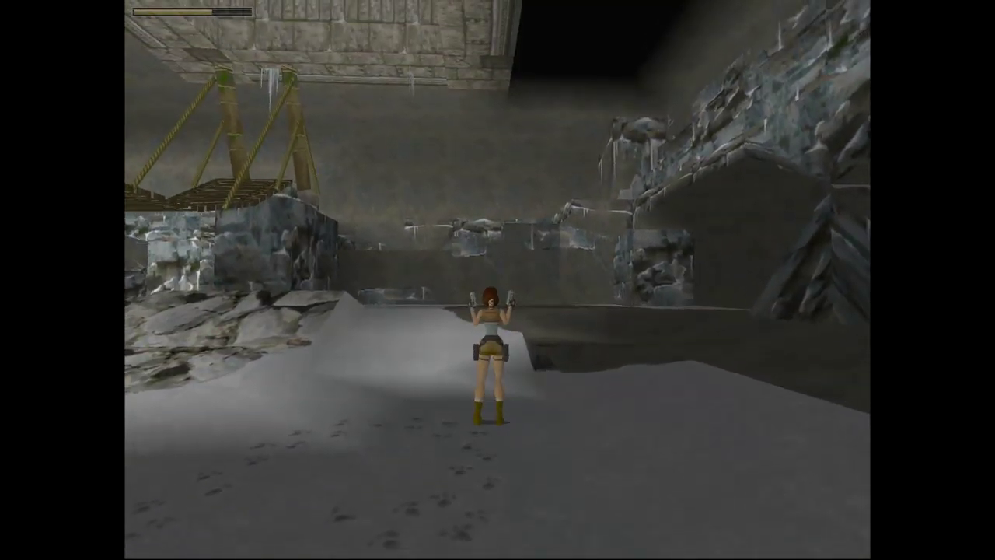
key(Up)
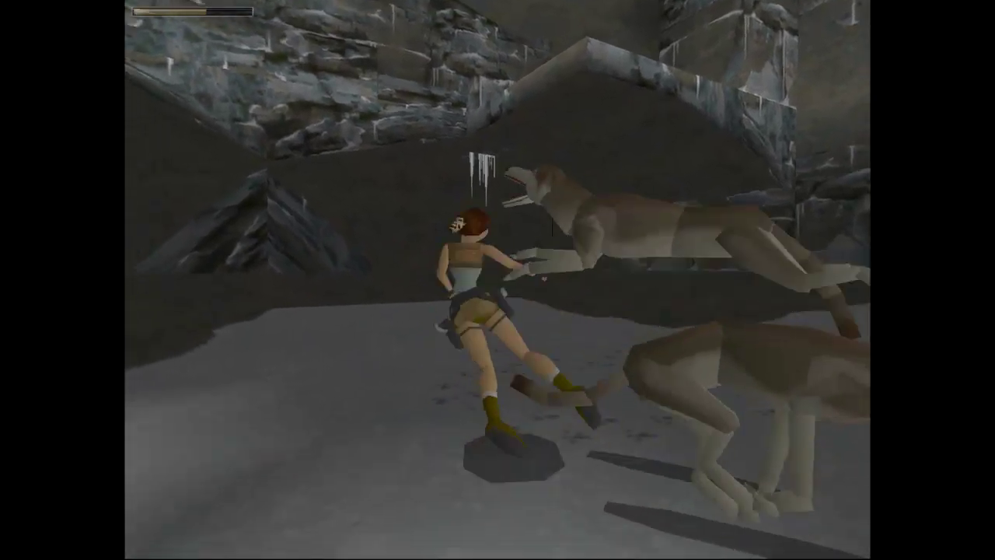